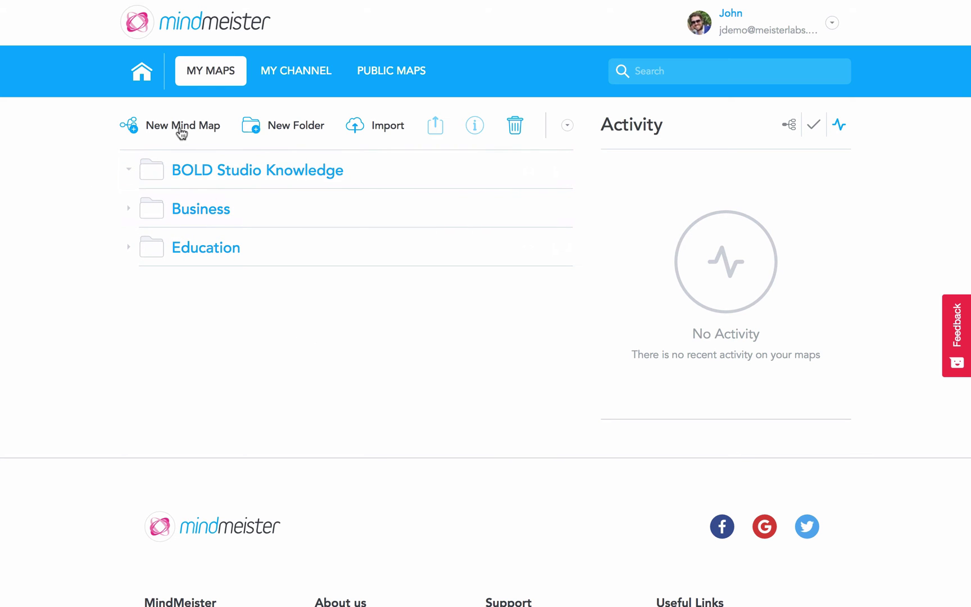
Create a new mind map from the Blank template with 'Sales' as its central topic
left_click(181, 132)
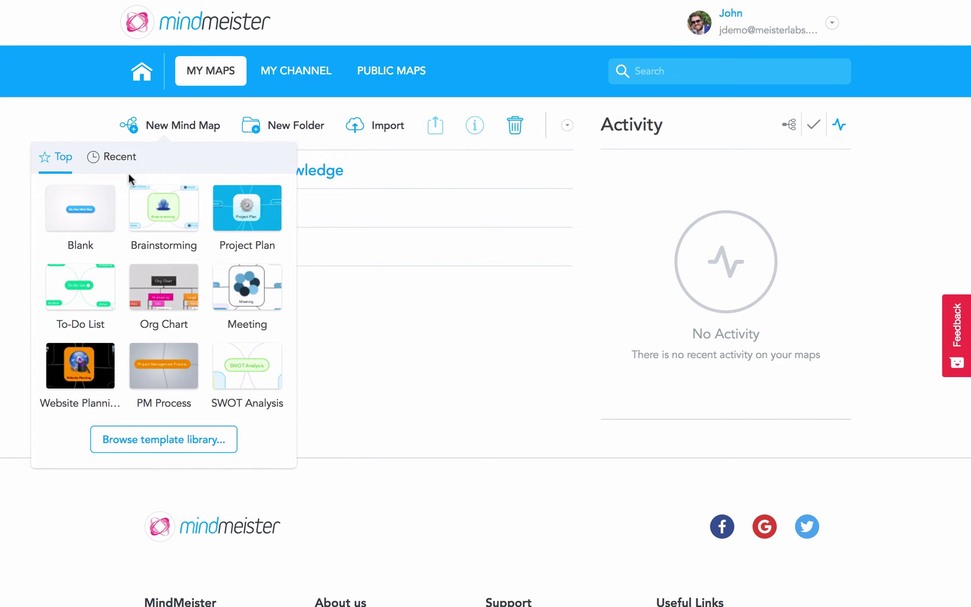
left_click(79, 224)
type("Sales")
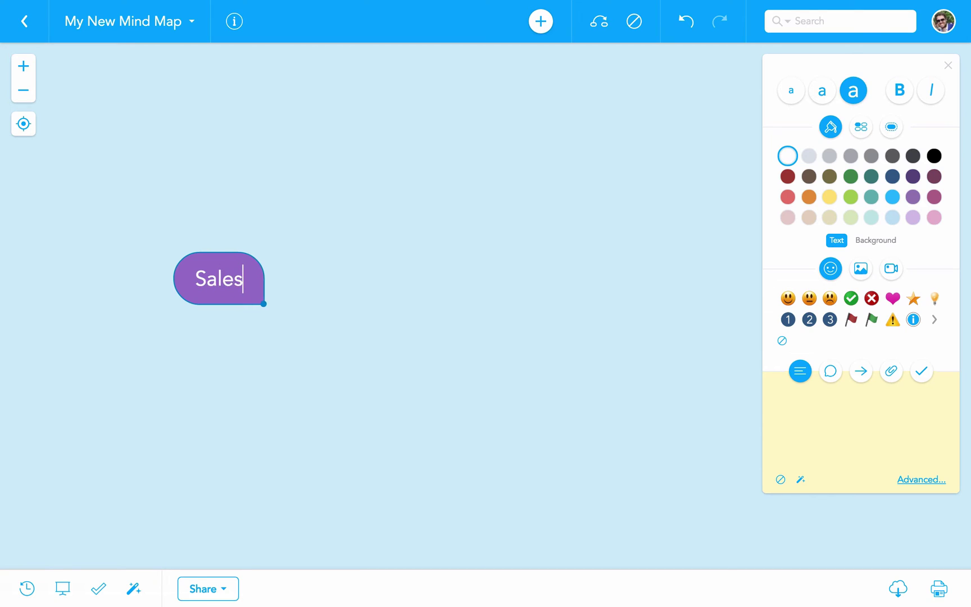
key("Return")
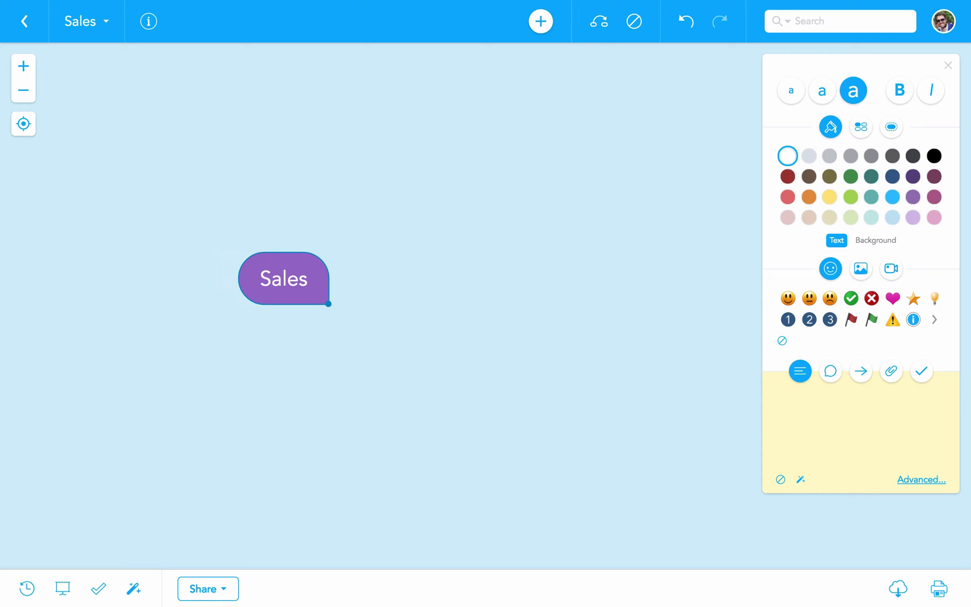
Add a 'Company Presentation for Clients' subtopic, attach its local .pptx file and preview it
left_click(538, 33)
type("Comp")
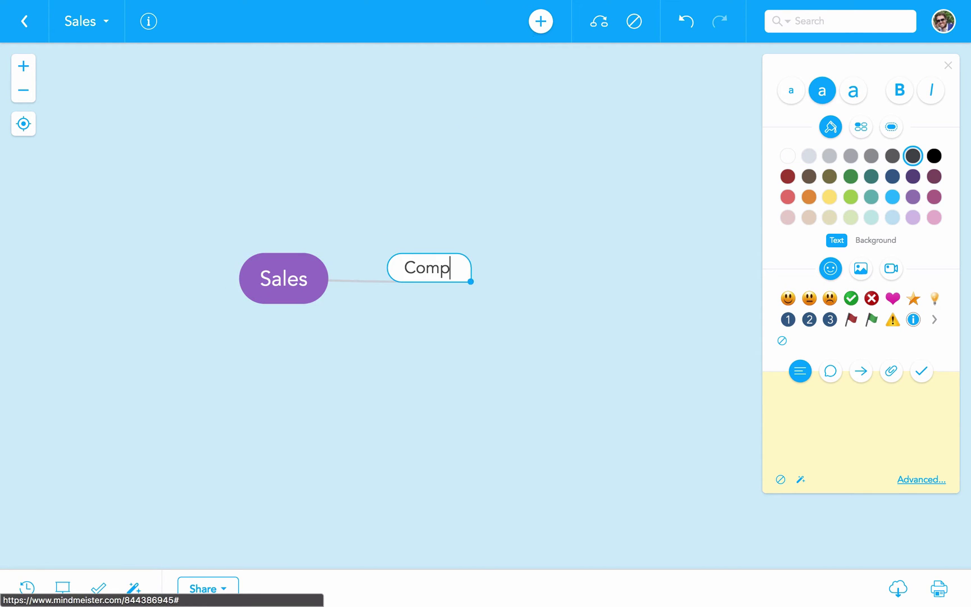
type("any Presentat")
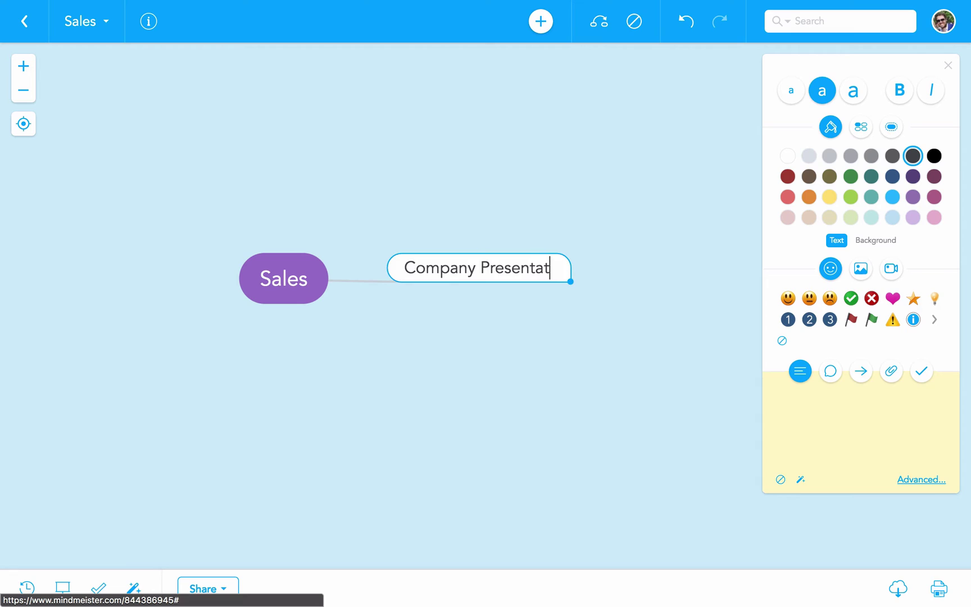
type("ion for Clients")
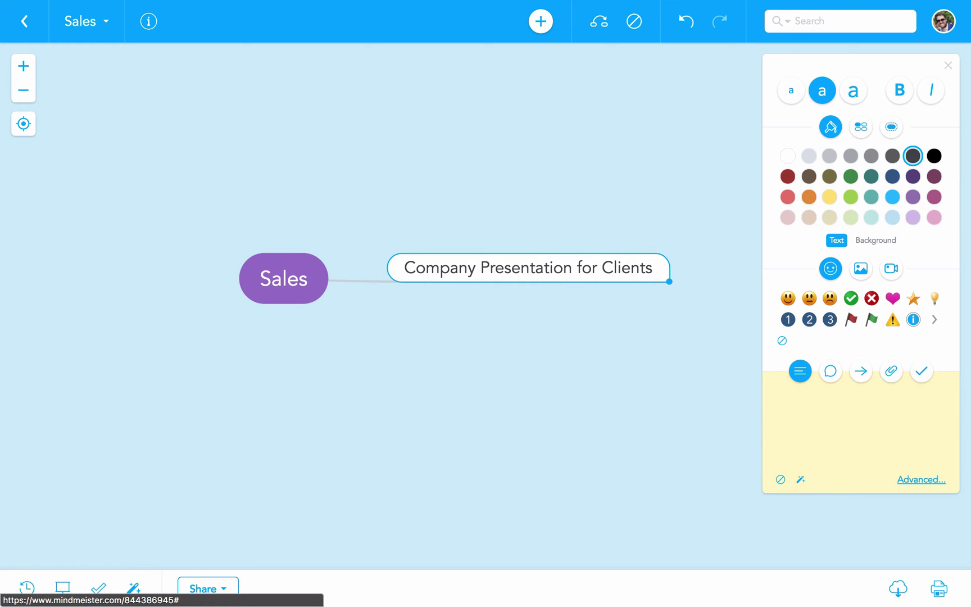
left_click(889, 377)
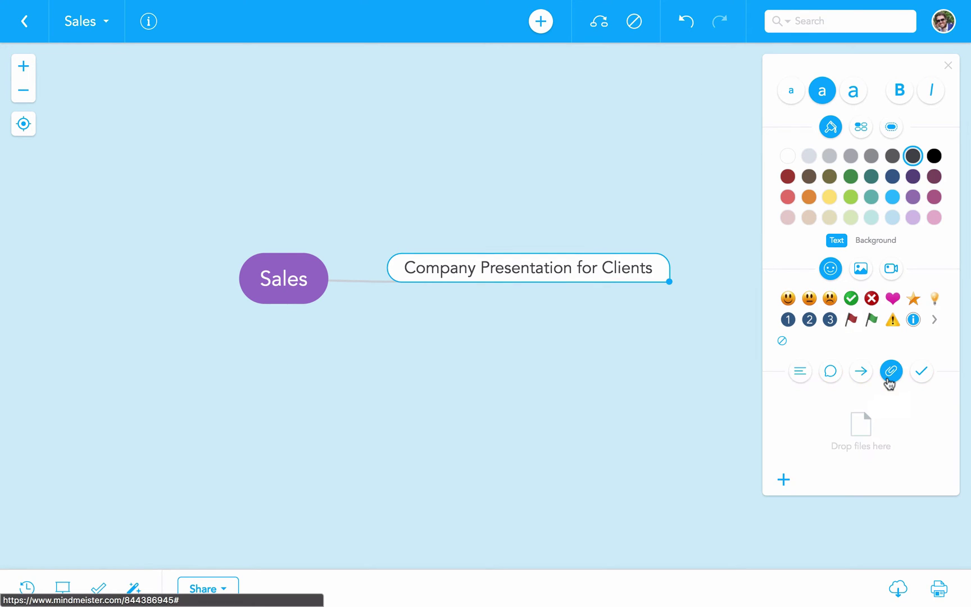
left_click(782, 482)
left_click(700, 538)
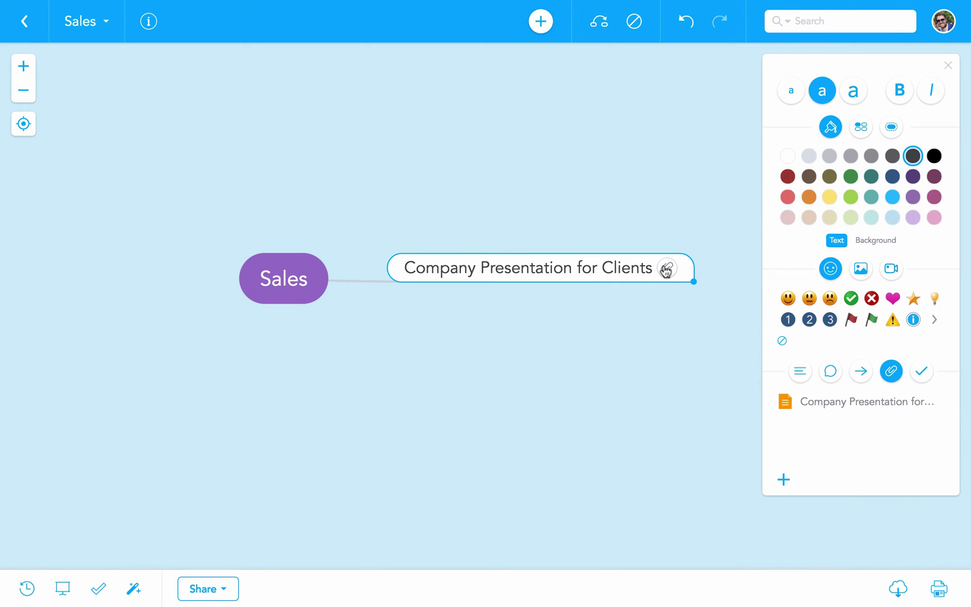
mouse_move(666, 270)
left_click(646, 324)
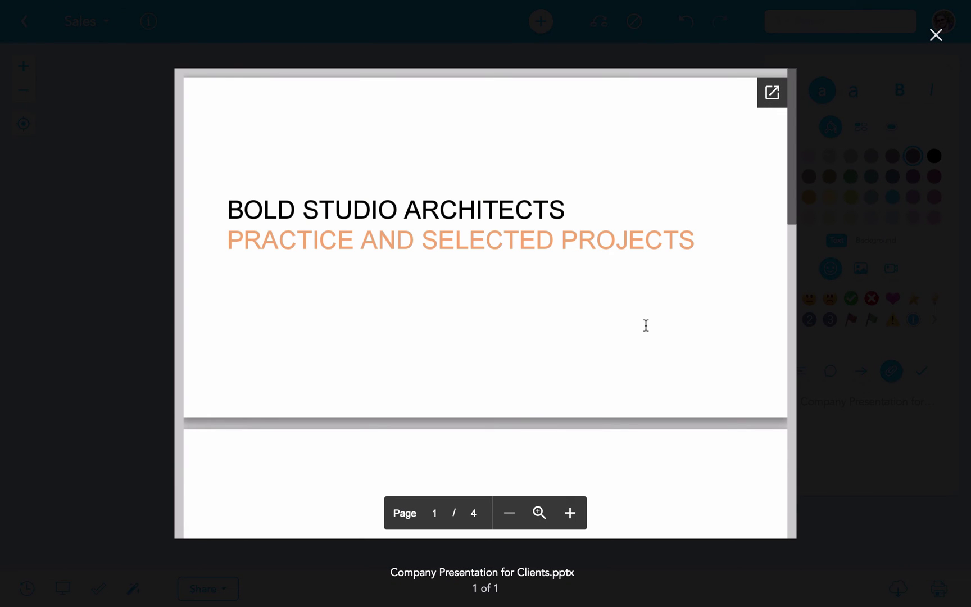
key("Escape")
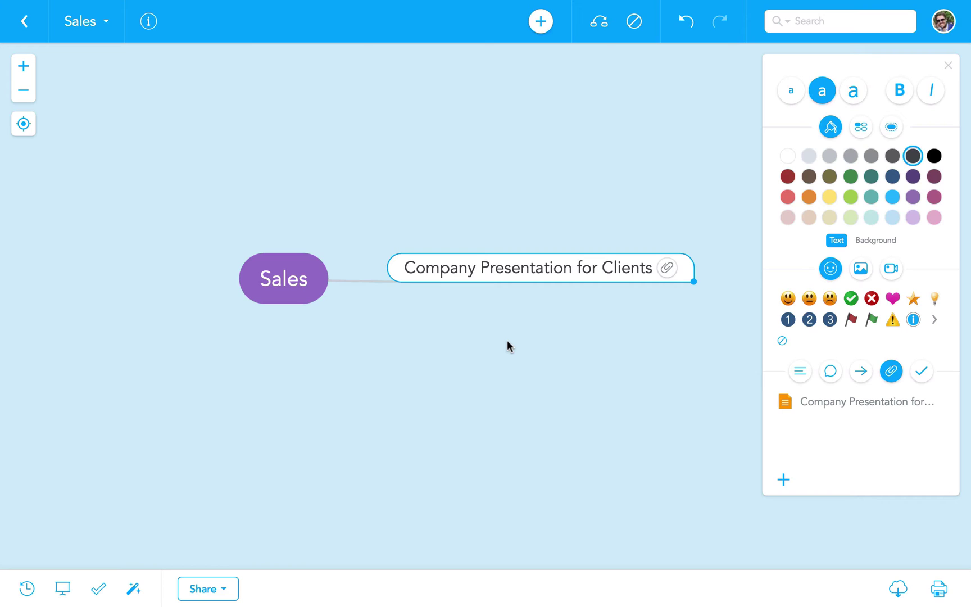
Add a 'Key Project Summaries' topic, attach Key Project Summaries.pptx from the computer and preview it
key("Return")
type("Key ")
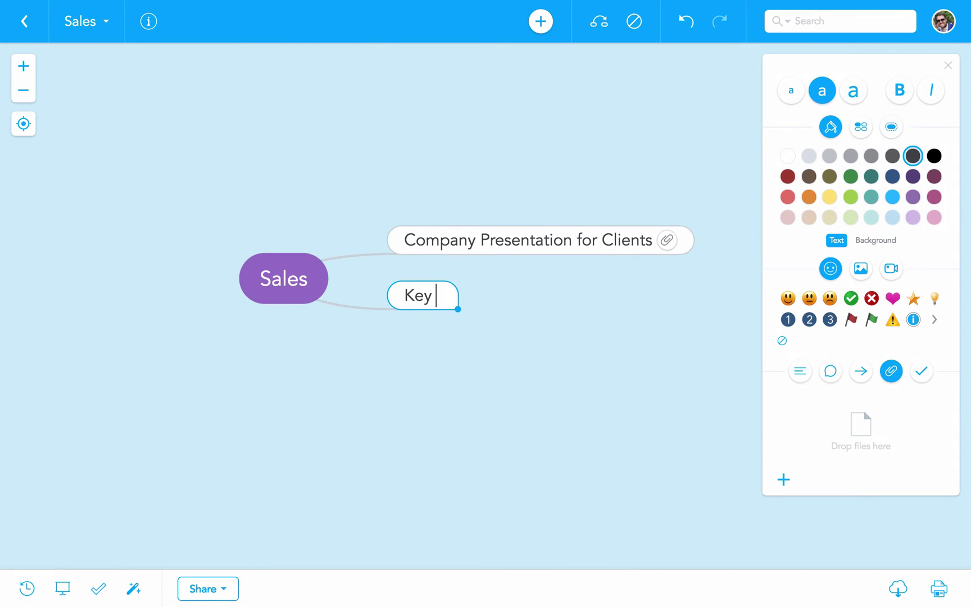
type("Project Summaries")
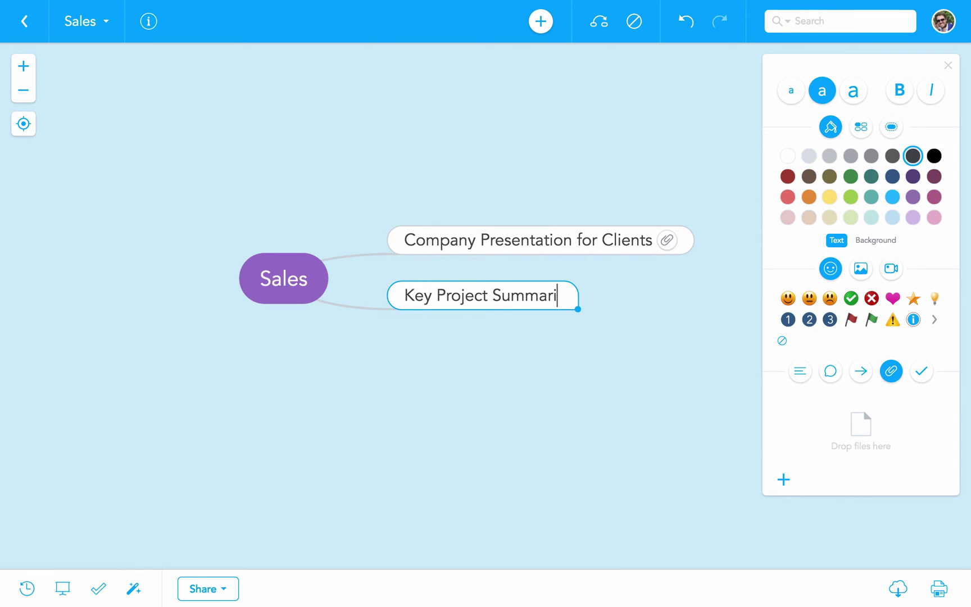
left_click(784, 479)
left_click(697, 541)
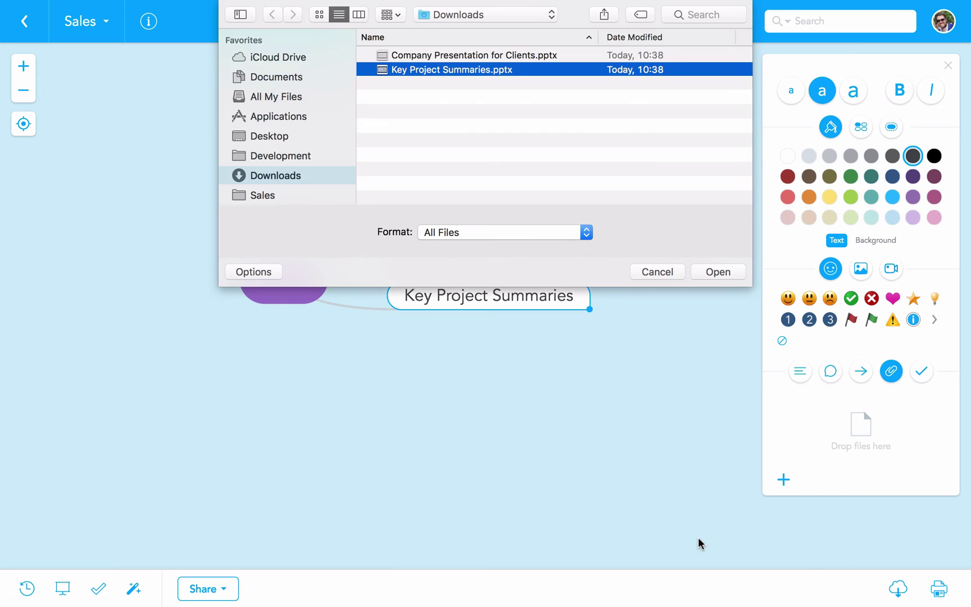
key("Return")
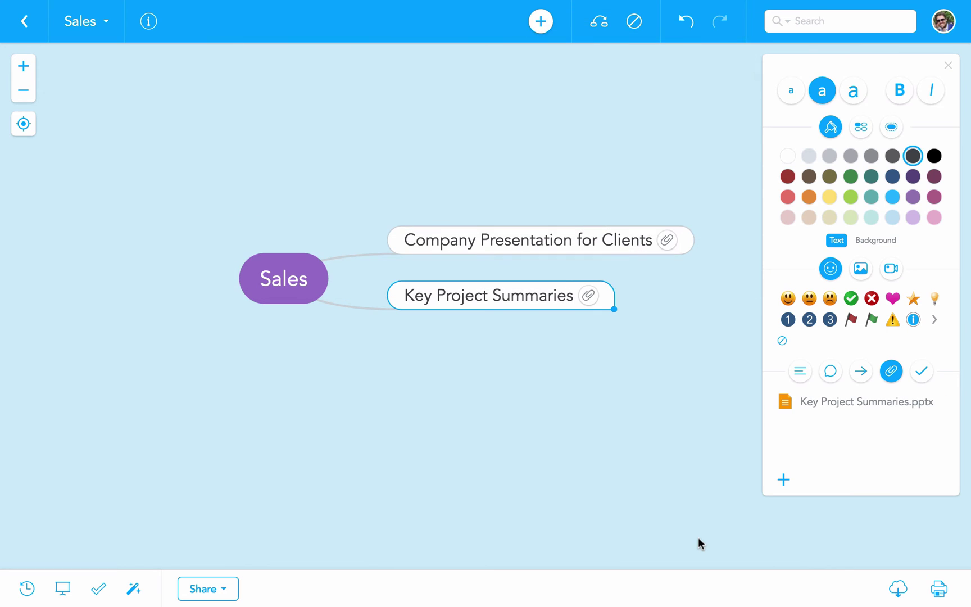
left_click(588, 296)
left_click(564, 357)
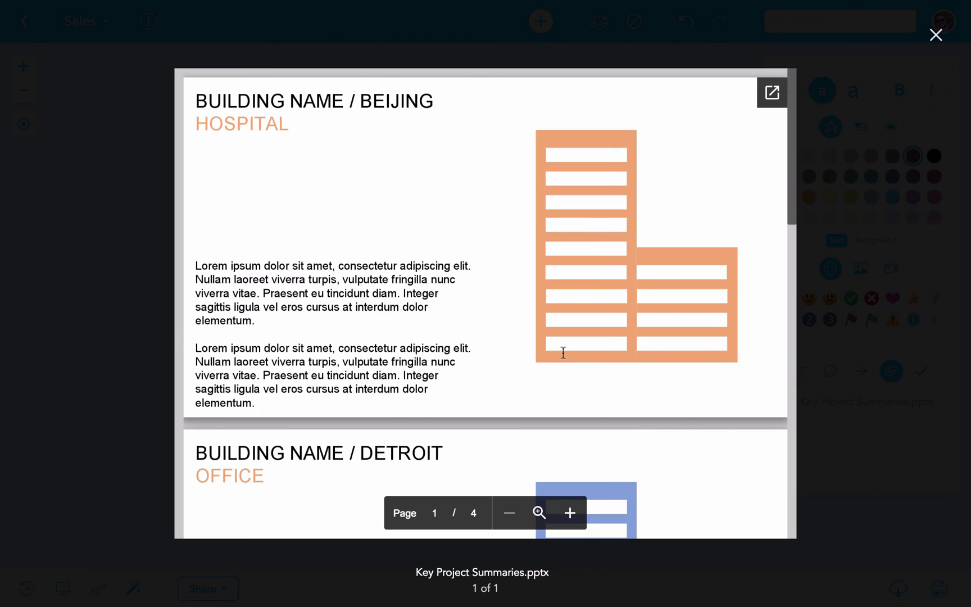
key("Escape")
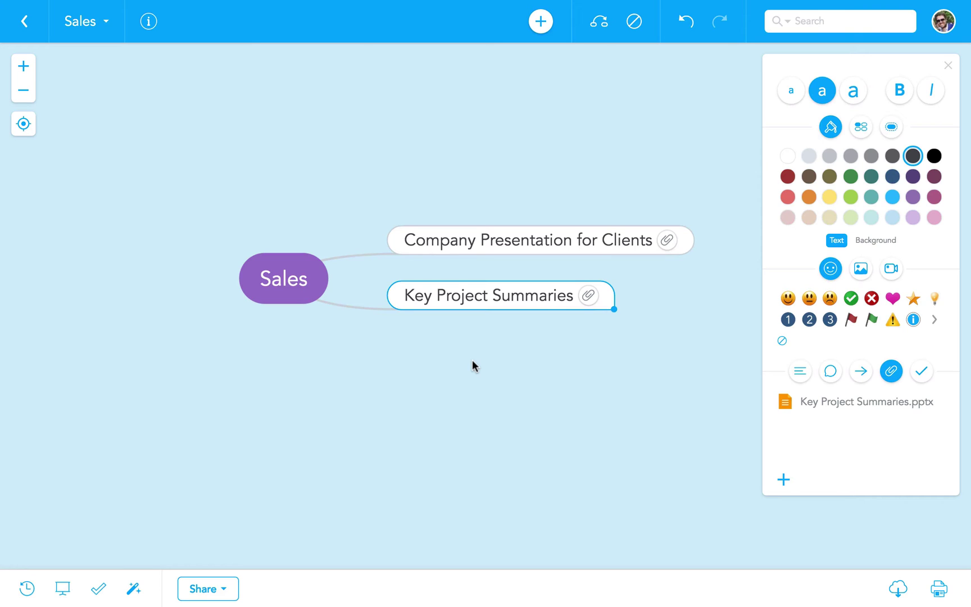
Add a 'Commercial Proposal' topic with child topics 'Commercial Proposal US' and 'Commercial Proposal UK'
key("Return")
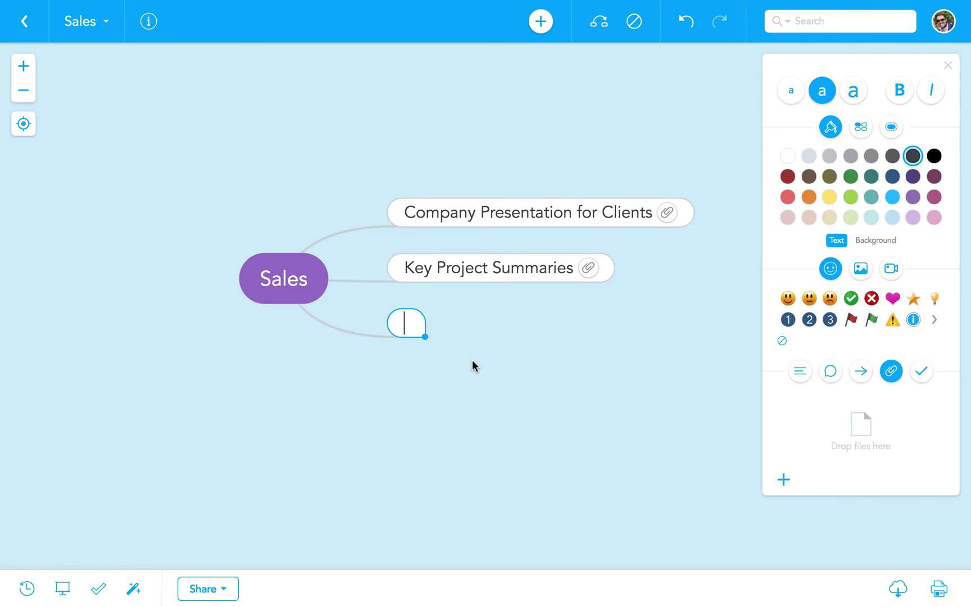
type("Commercial Proposal")
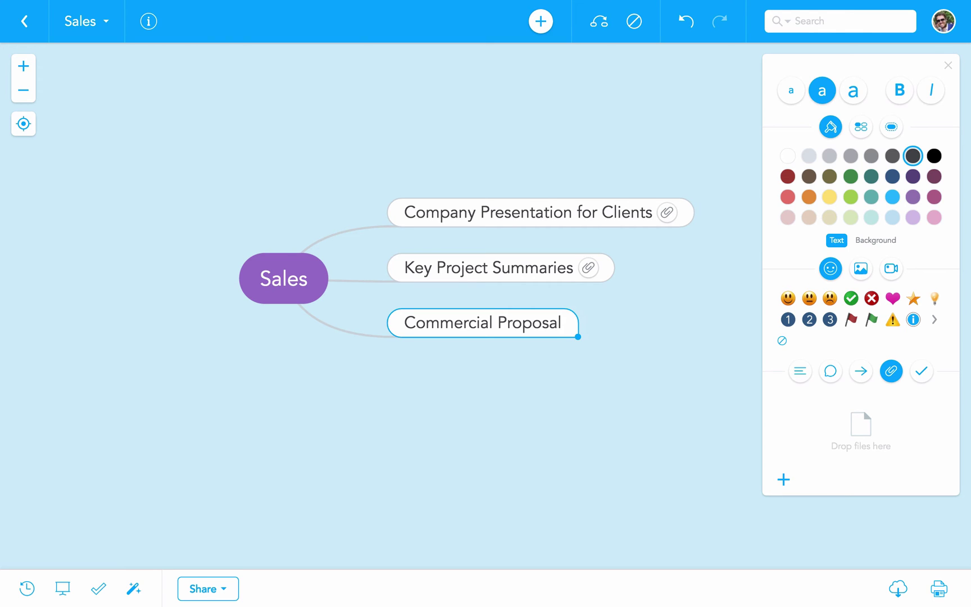
key("Tab")
type("Commercial Proposal US")
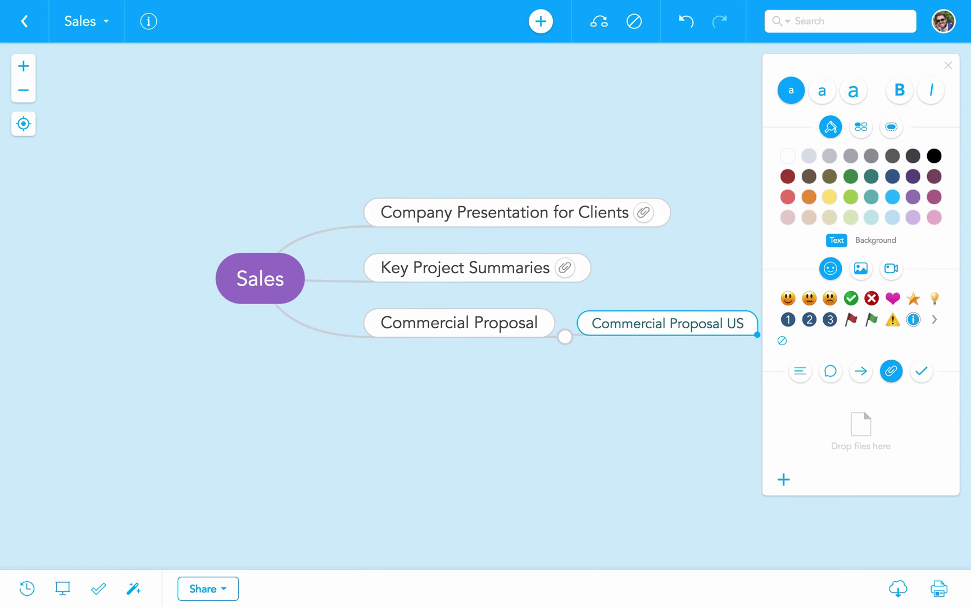
key("Return")
type("Commercial")
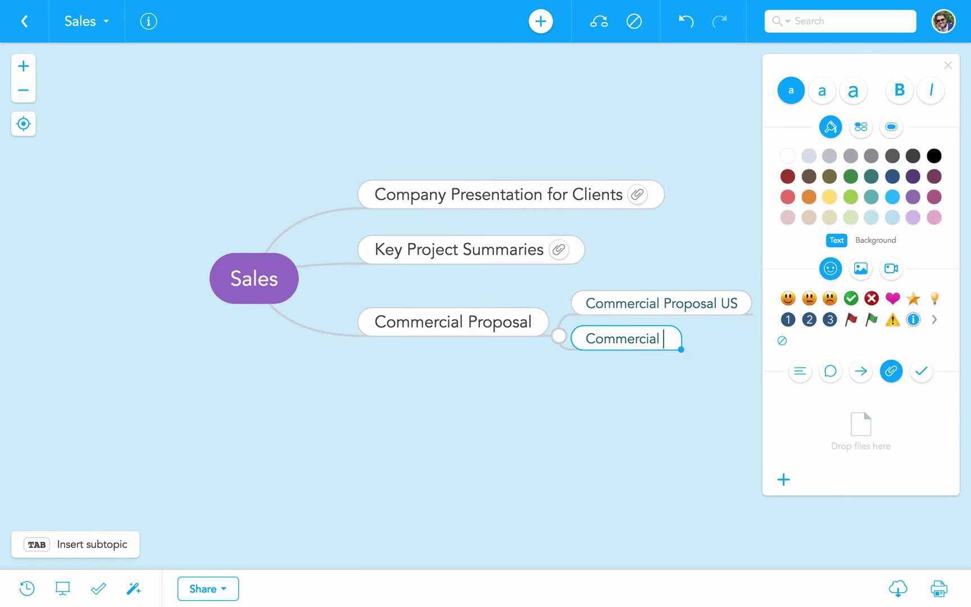
type("Proposal UK")
key("Return")
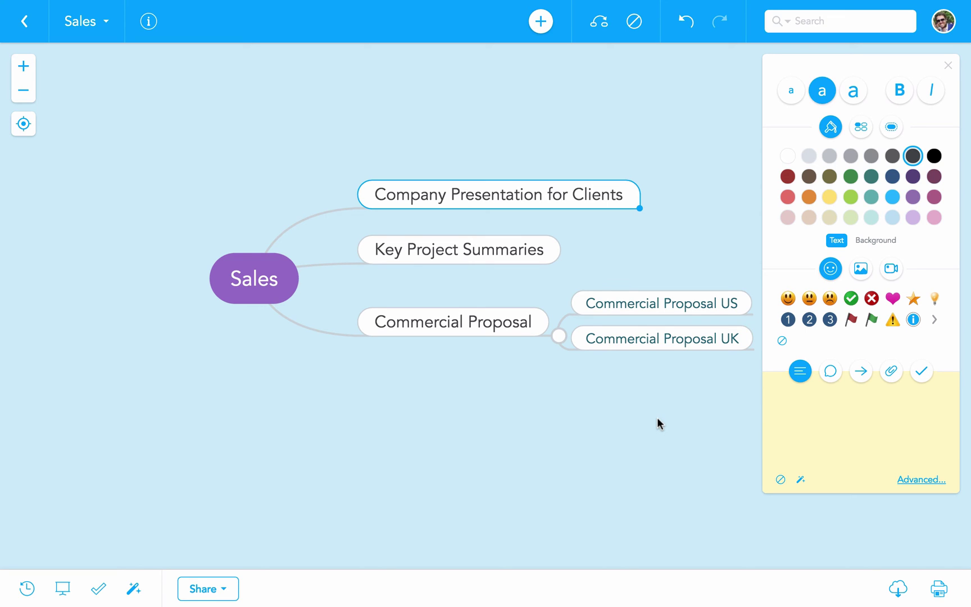
Paste the Google Slides deck URLs as links on Company Presentation for Clients and Key Project Summaries
mouse_move(454, 3)
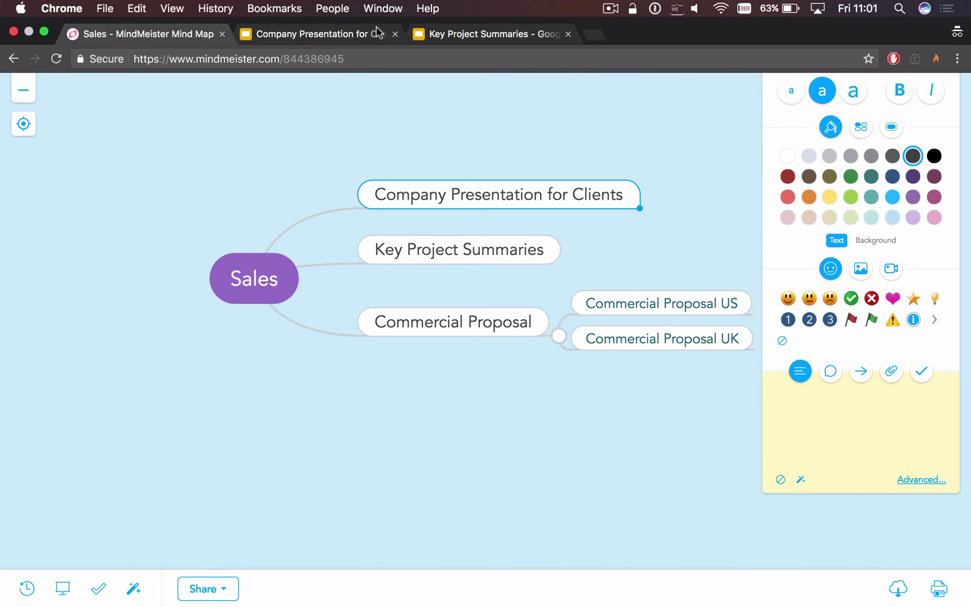
left_click(363, 35)
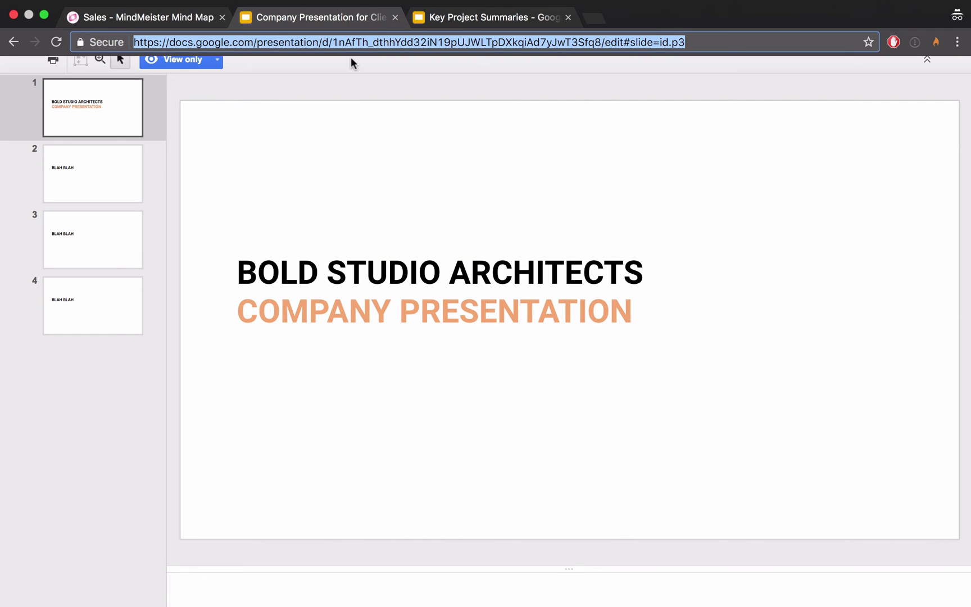
left_click(171, 20)
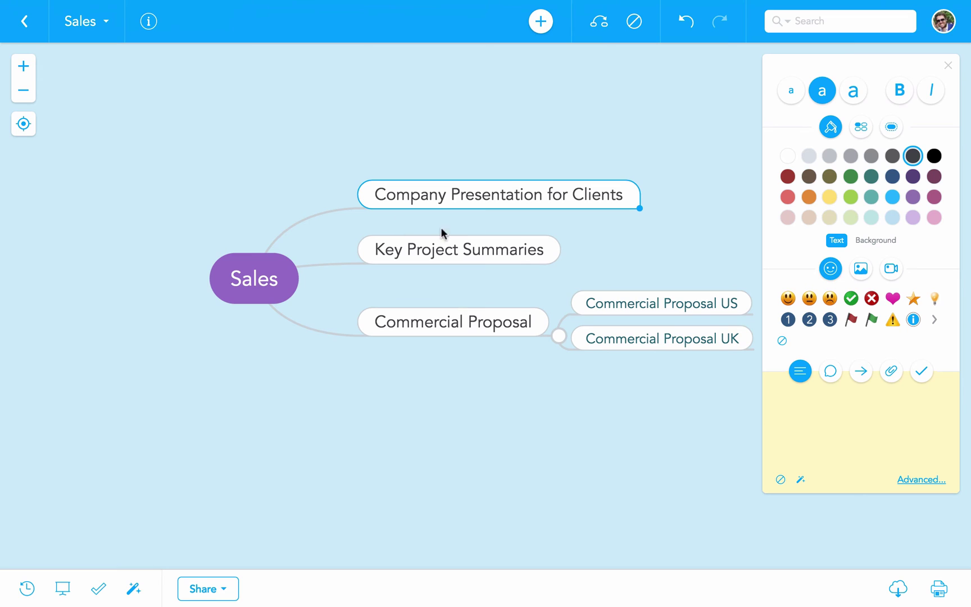
left_click(860, 371)
left_click(855, 406)
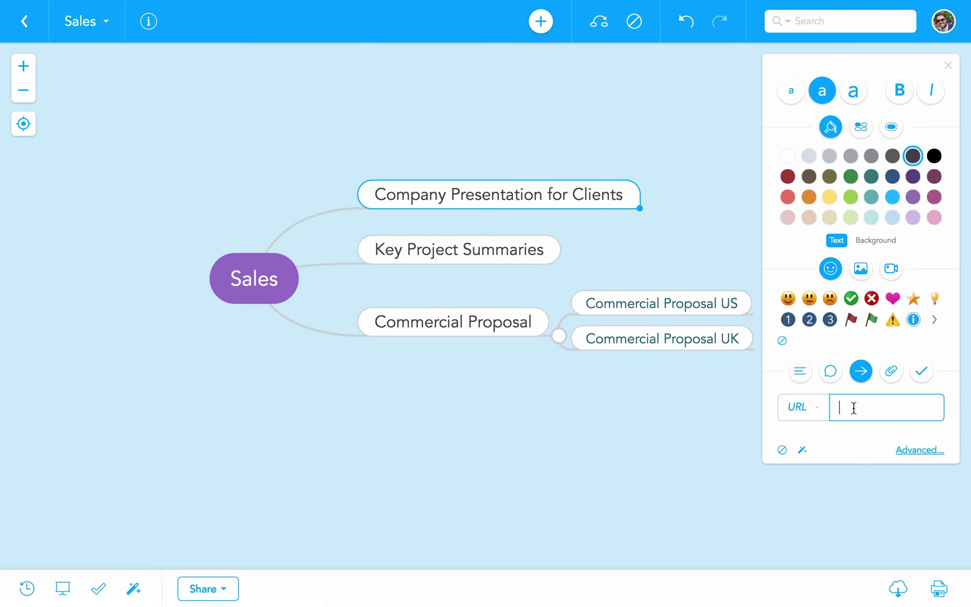
key("super+v")
key("Return")
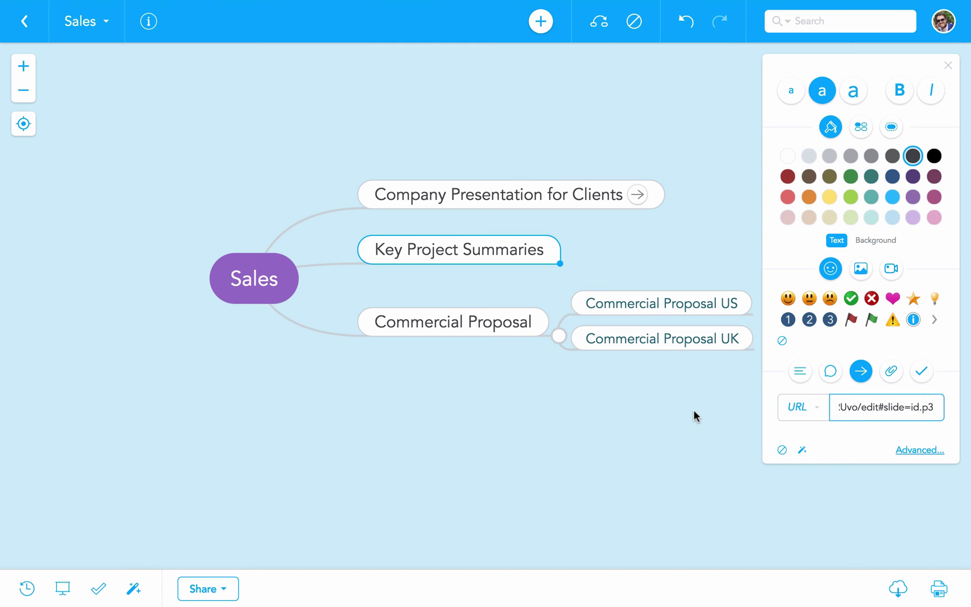
key("Return")
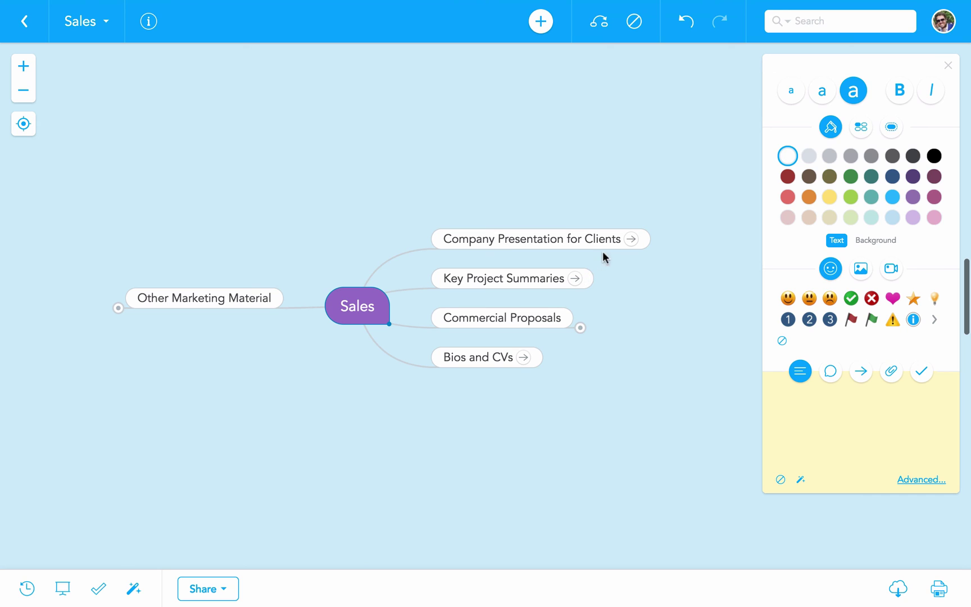
left_click(630, 243)
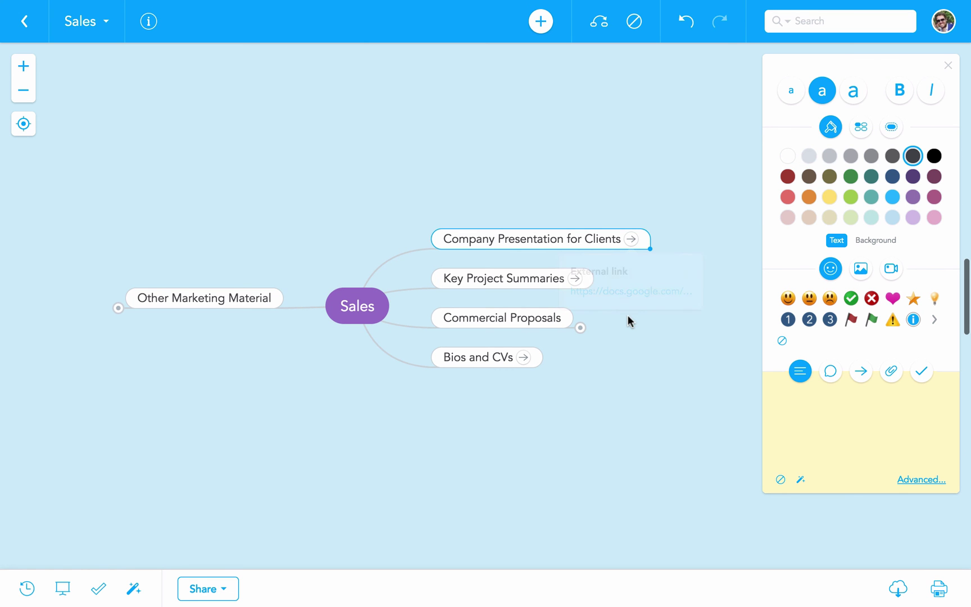
left_click(575, 279)
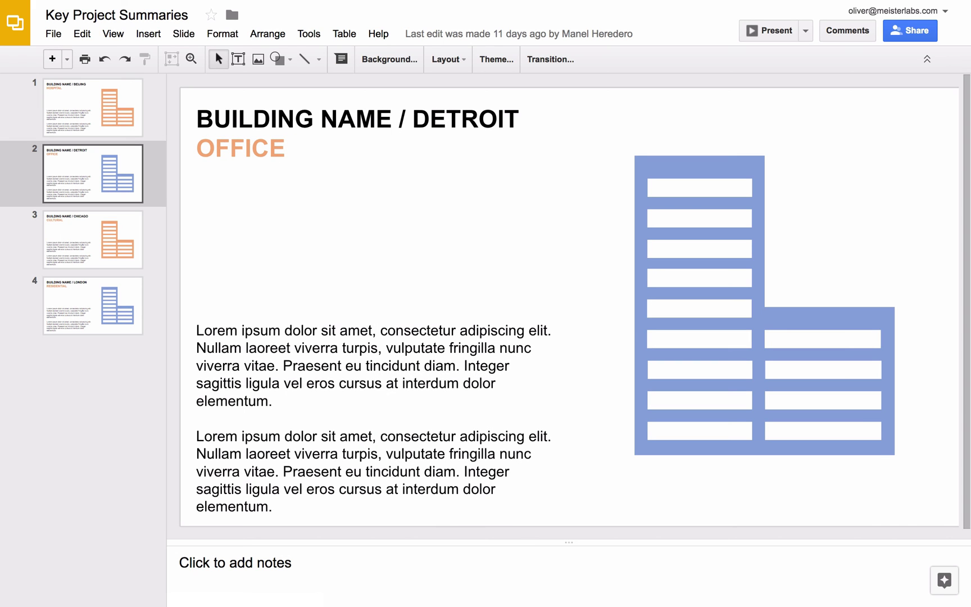
key("Down")
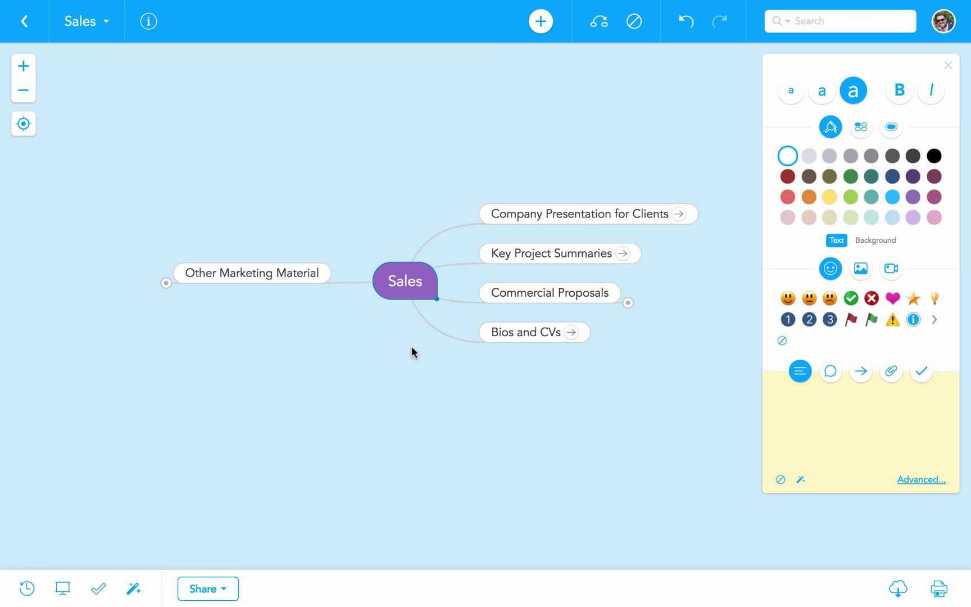
left_click(572, 334)
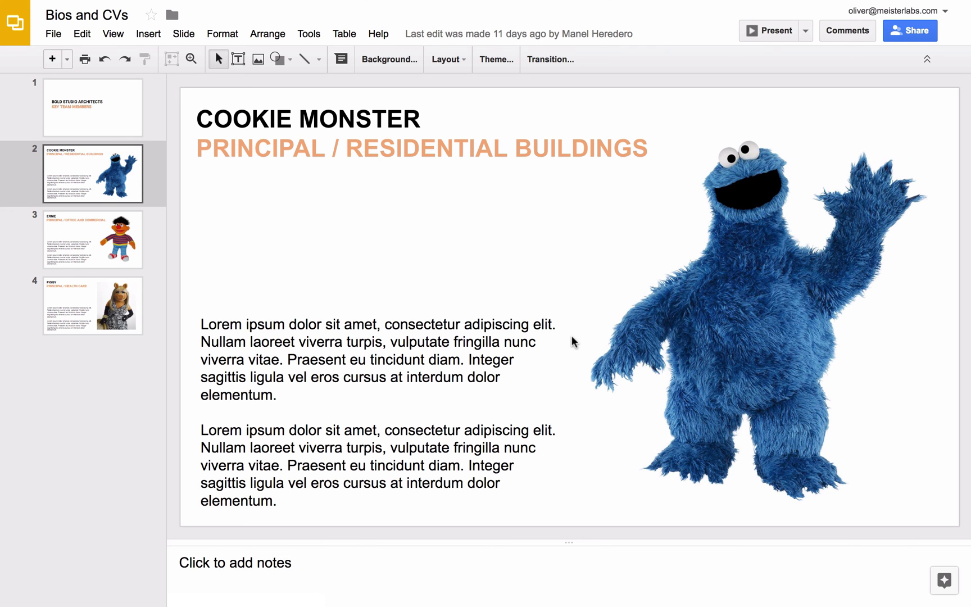
key("Down")
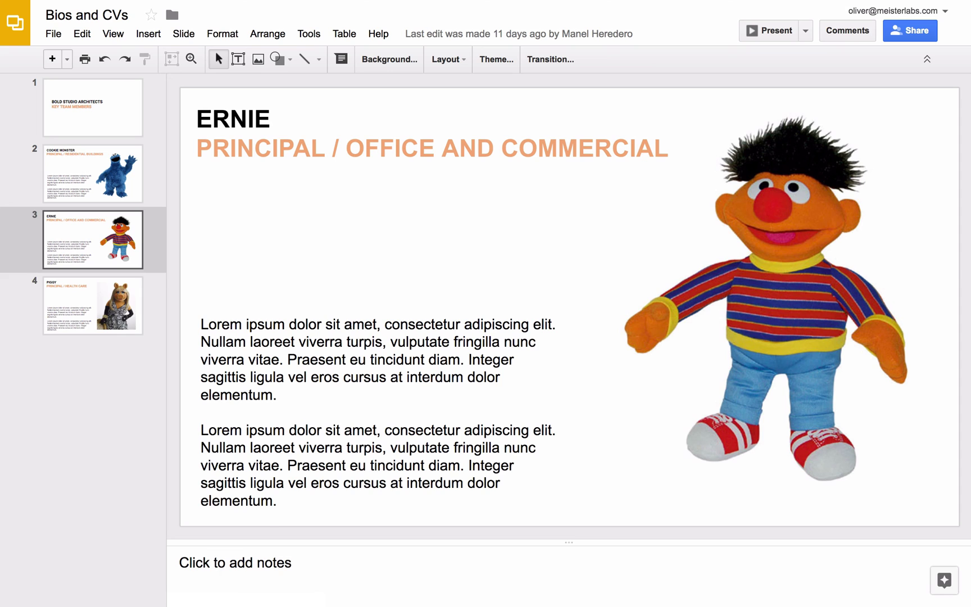
key("super+w")
Expand Other Marketing Material and open Main Brochure's attached Company Brochure 2017.pdf in the viewer
left_click(165, 283)
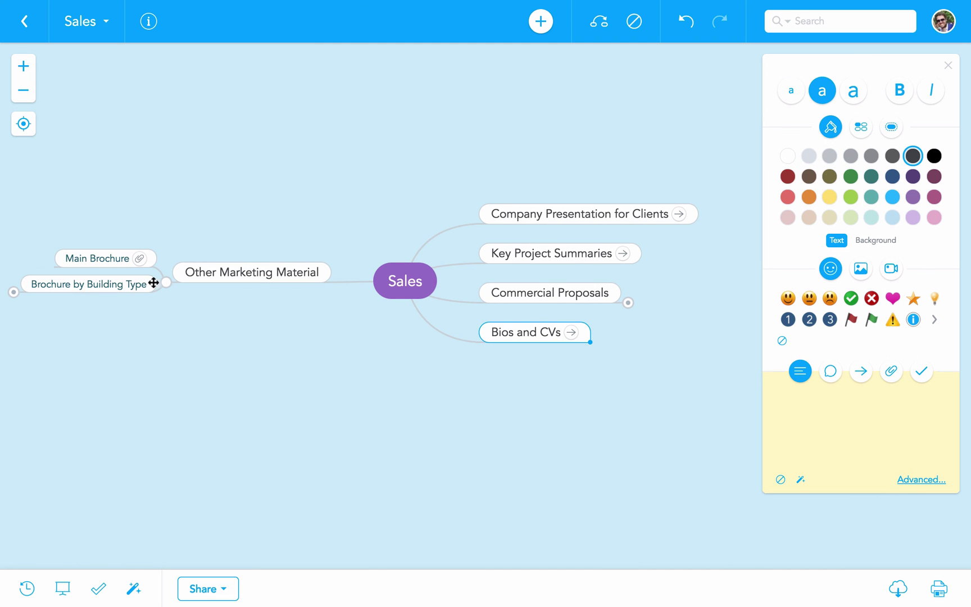
left_click(119, 258)
left_click(140, 260)
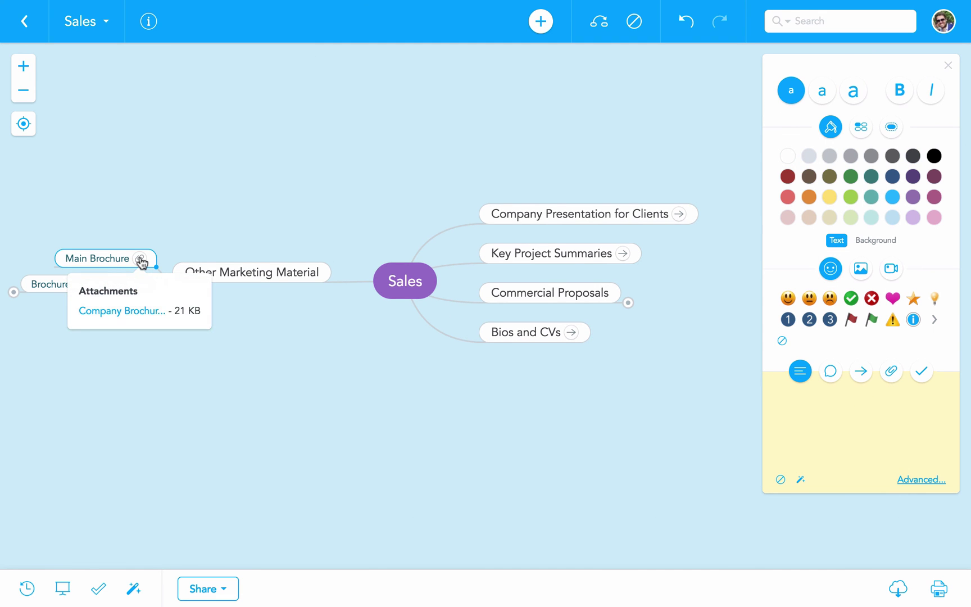
left_click(130, 312)
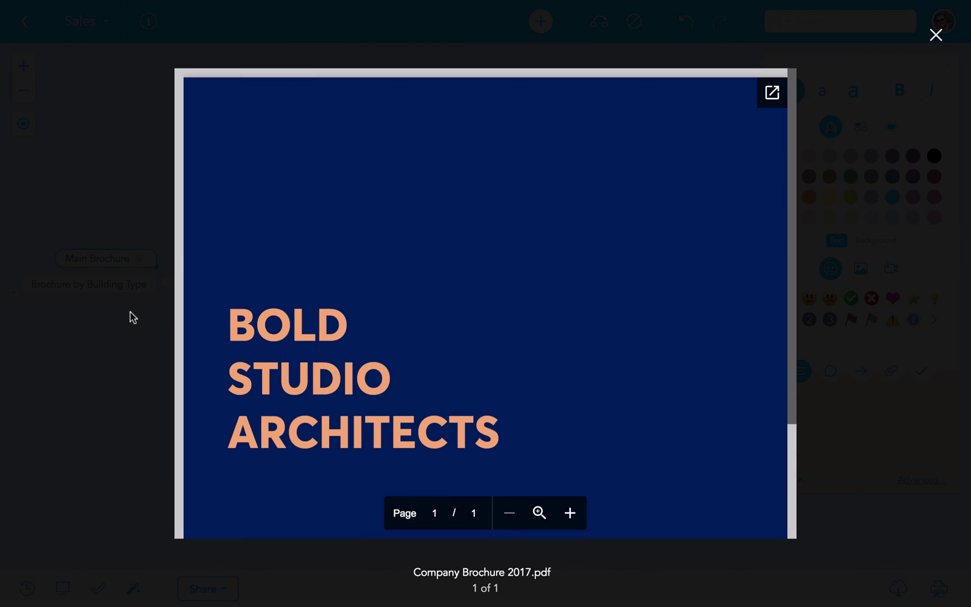